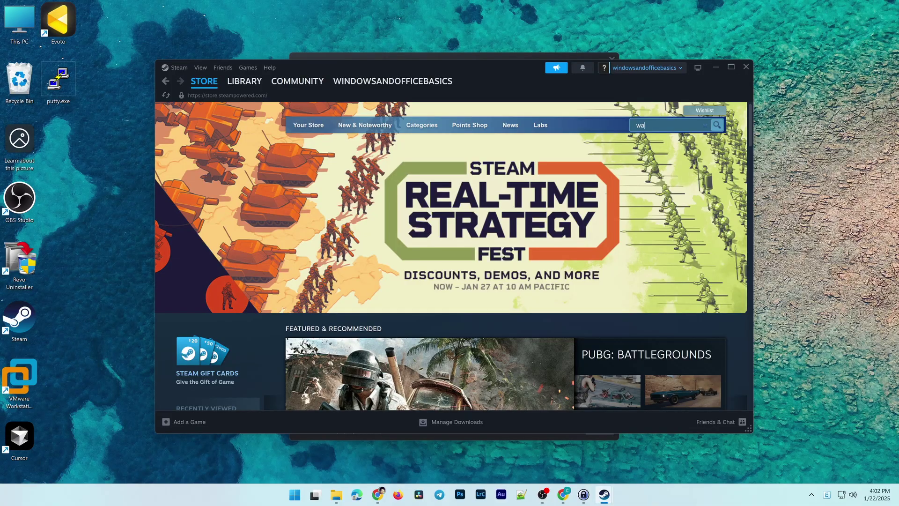
Search the Steam store for 'wallpaper' and add Wallpaper Engine (75.000₫) to the cart.
type("llpaper")
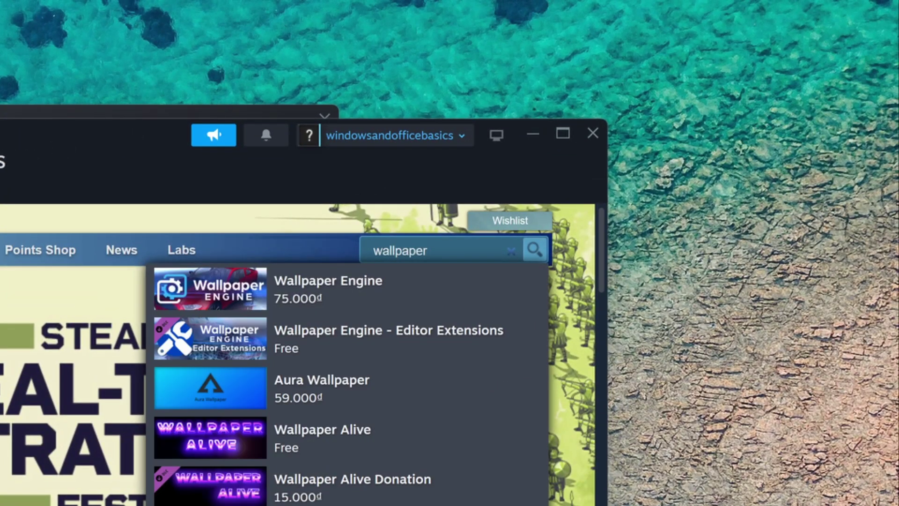
left_click(309, 294)
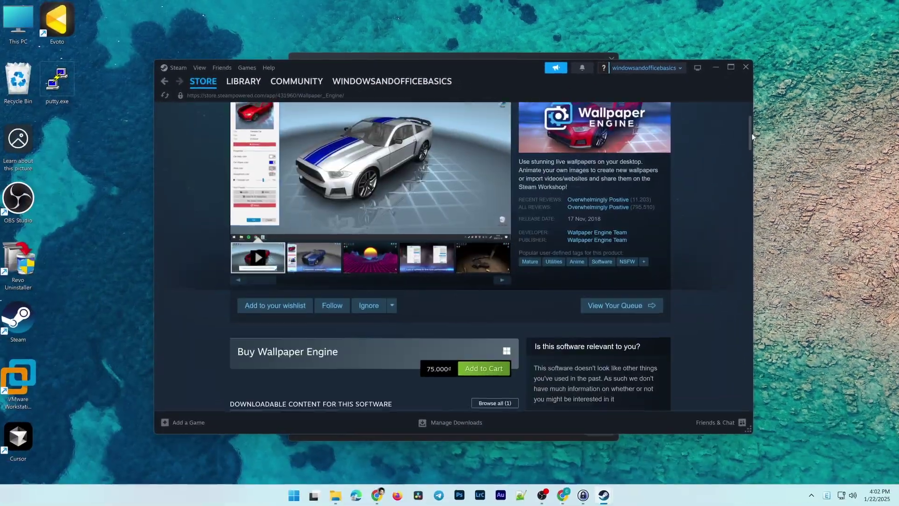
scroll(752, 133, "down", 2)
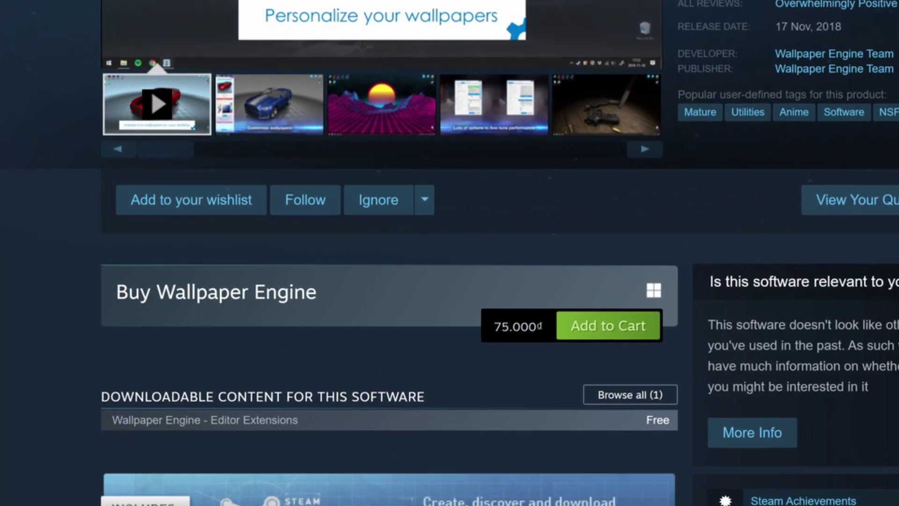
left_click(597, 330)
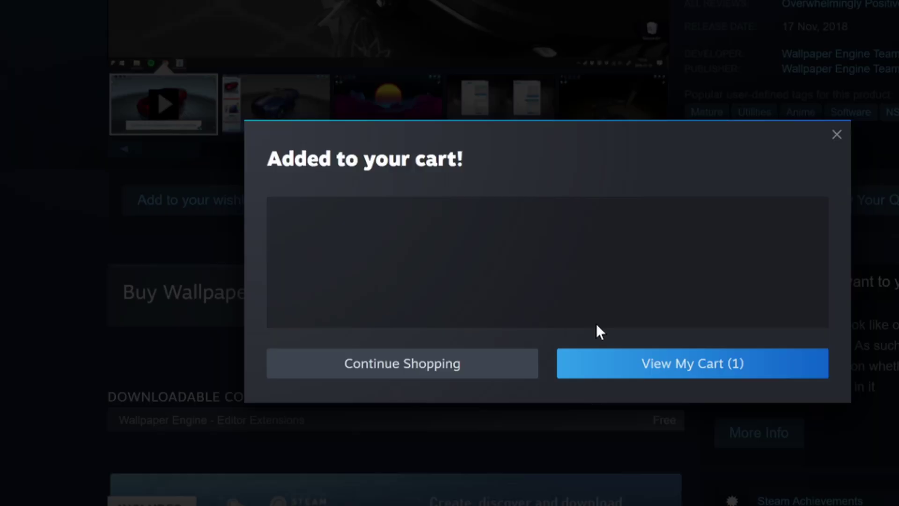
Open the cart and go on to the payment checkout page for Wallpaper Engine.
left_click(702, 377)
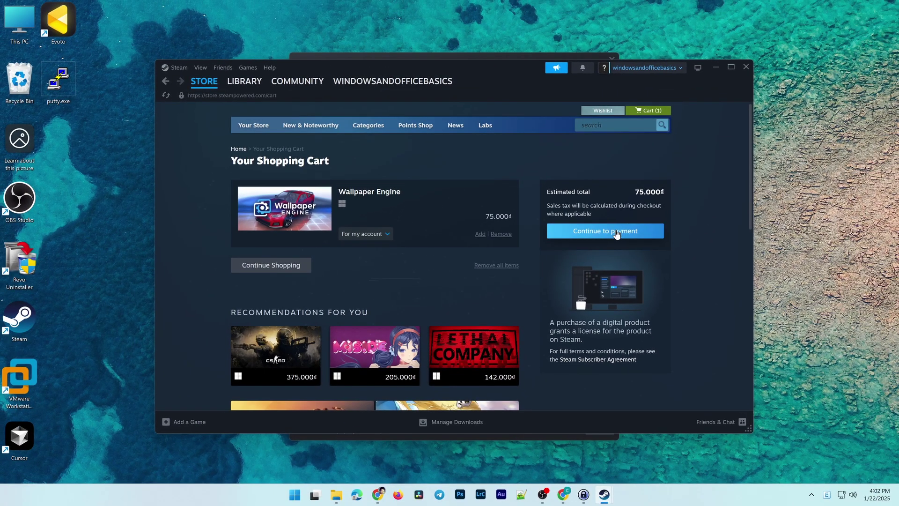
left_click(616, 235)
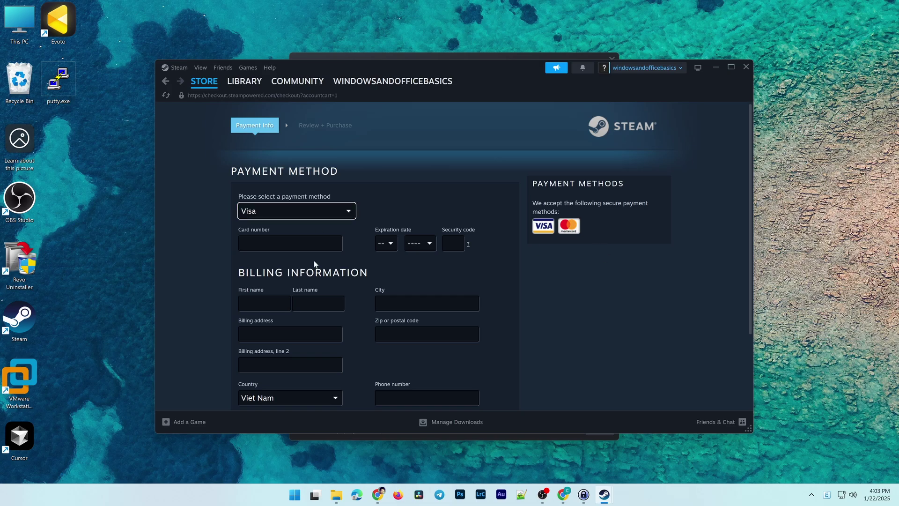
left_click_drag(751, 163, 740, 118)
scroll(371, 311, "down", 2)
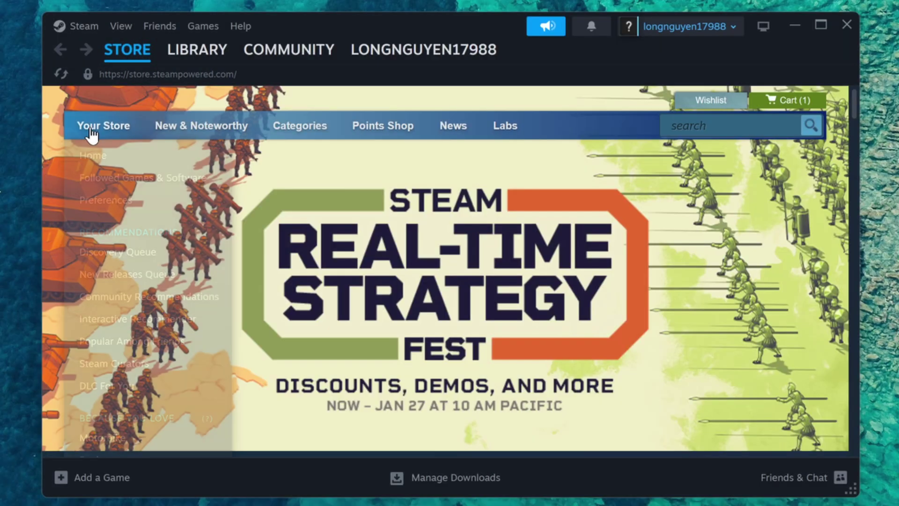
Find the owned Wallpaper Engine under Followed Games & Software and install it to drive C:.
mouse_move(92, 135)
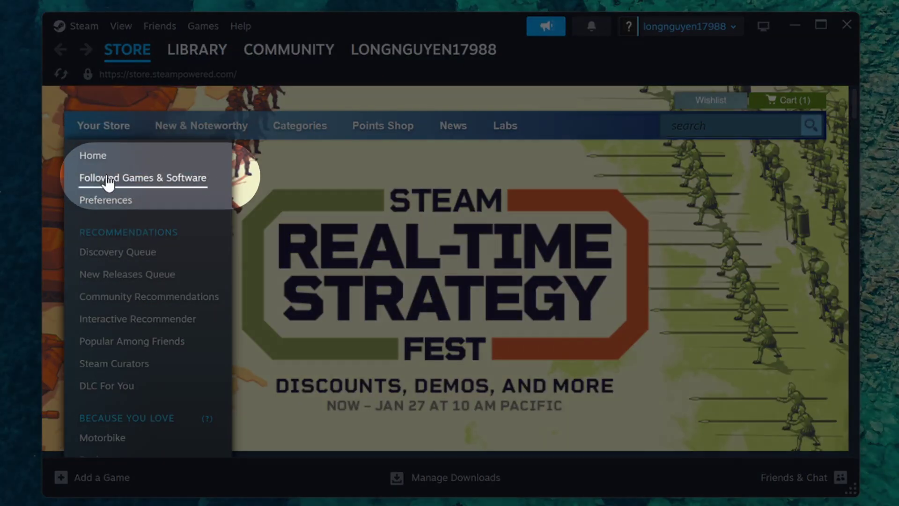
left_click(108, 179)
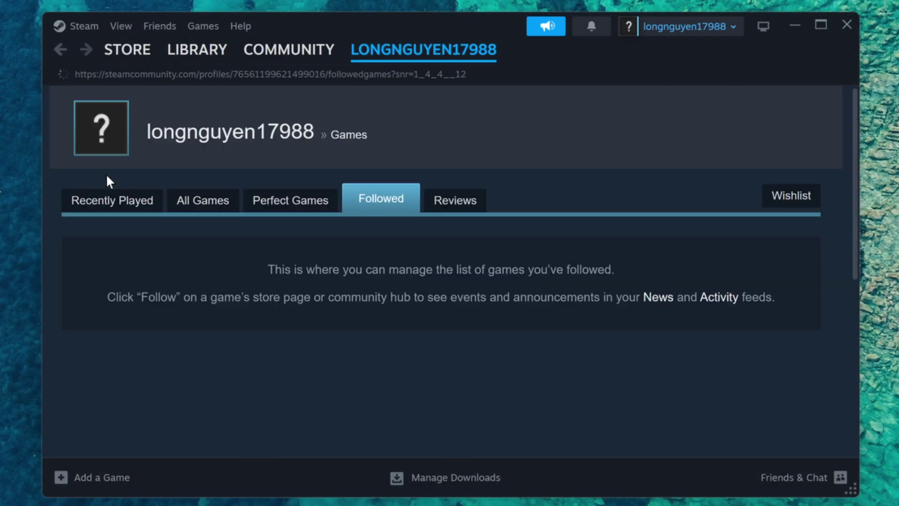
left_click(208, 205)
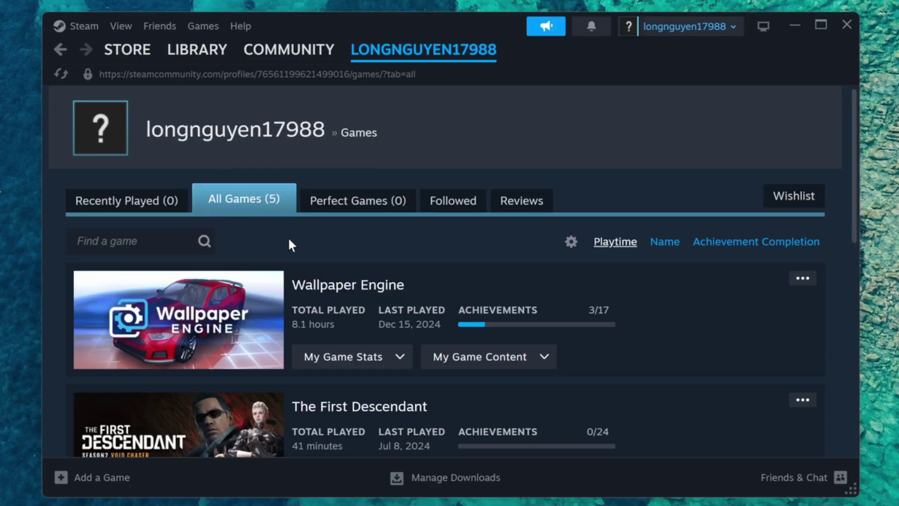
left_click(230, 318)
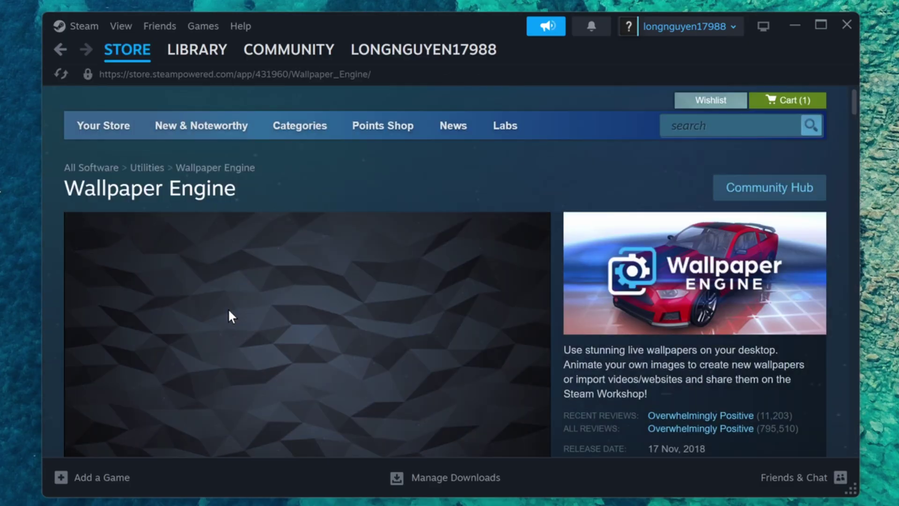
left_click_drag(852, 101, 872, 136)
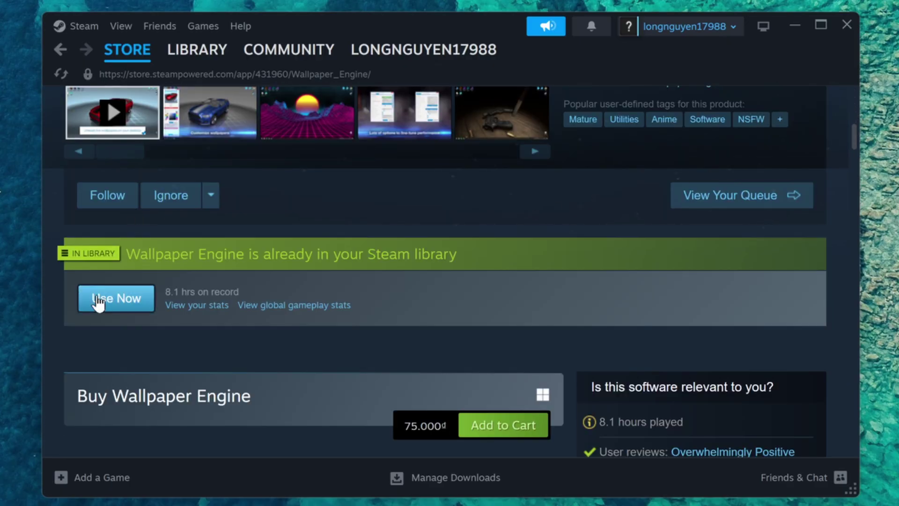
left_click(108, 307)
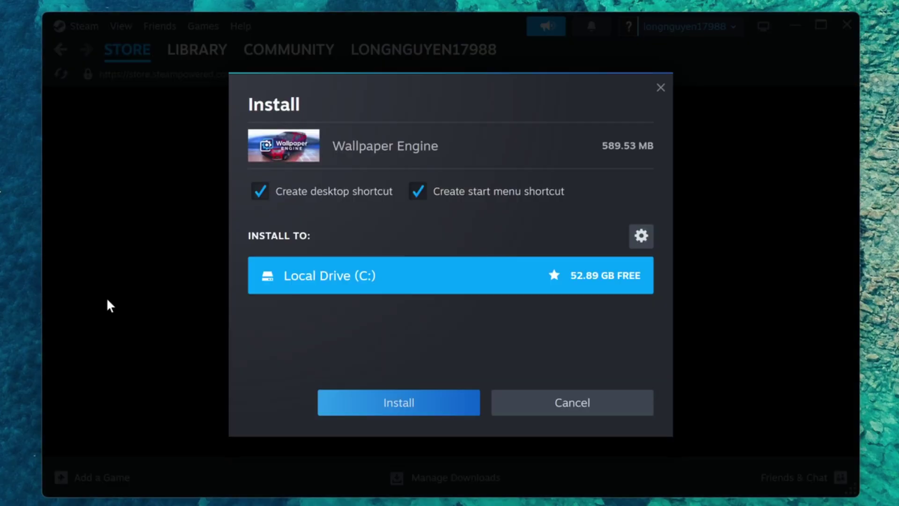
left_click(399, 403)
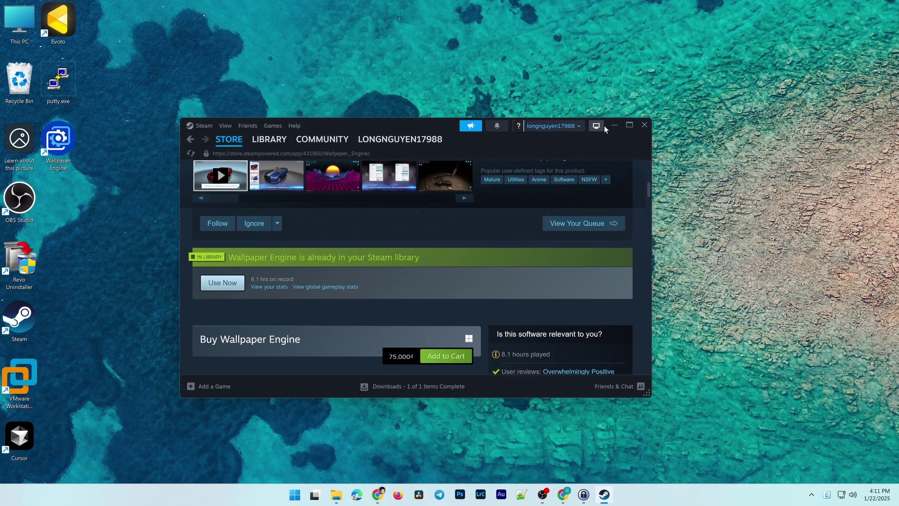
Minimise Steam, launch Wallpaper Engine from its desktop shortcut, and step through the welcome setup pages.
left_click(615, 124)
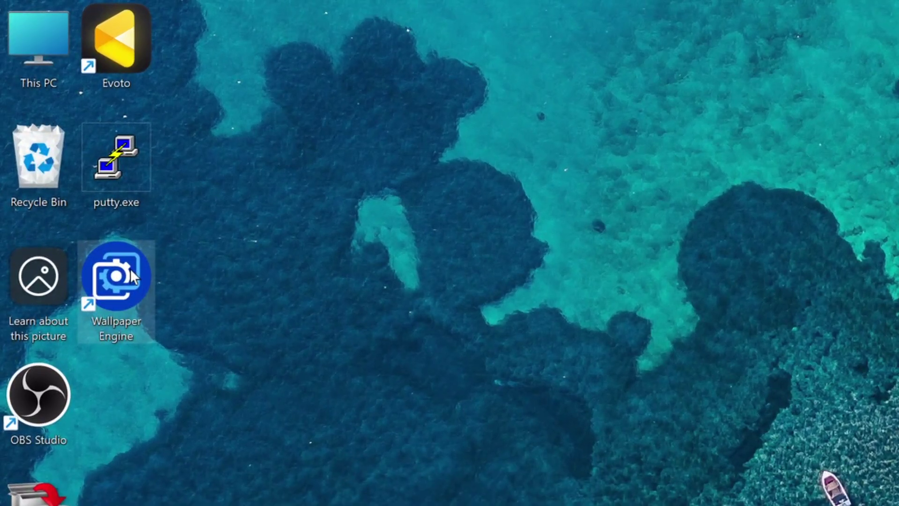
right_click(89, 183)
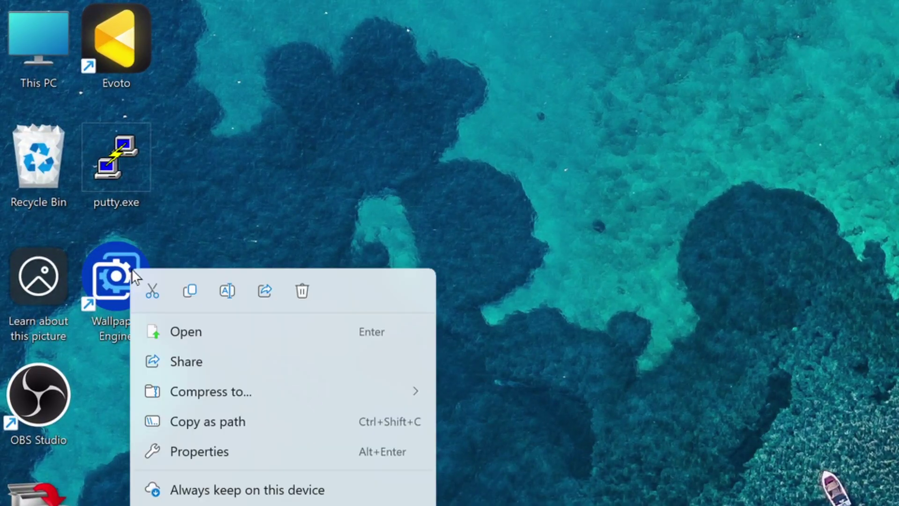
left_click(224, 332)
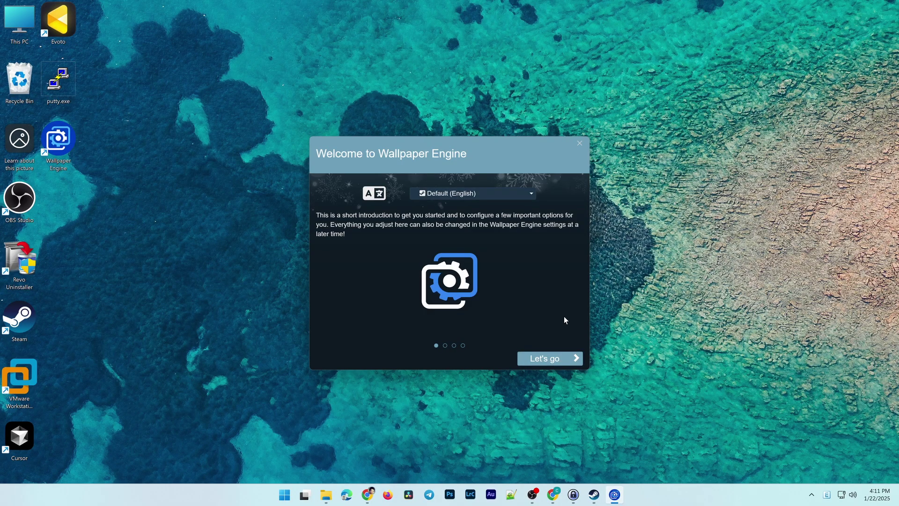
left_click(554, 360)
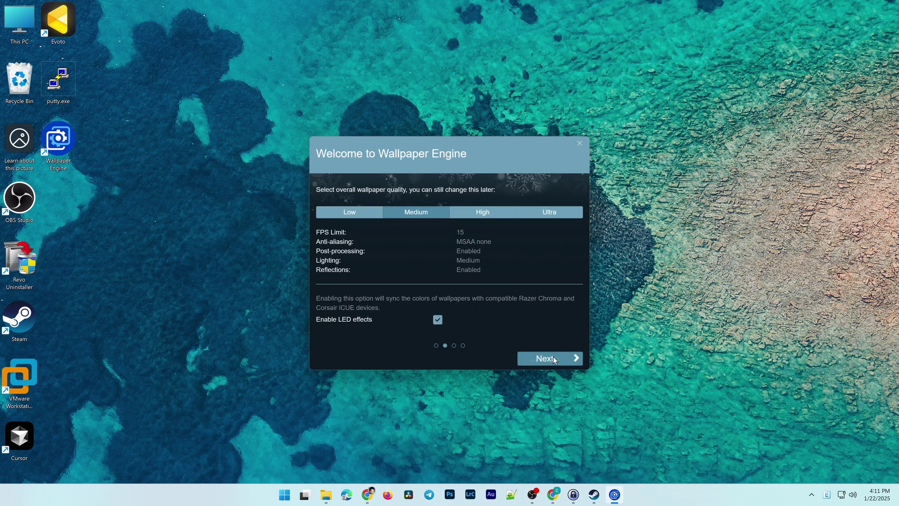
left_click(559, 359)
left_click(559, 359)
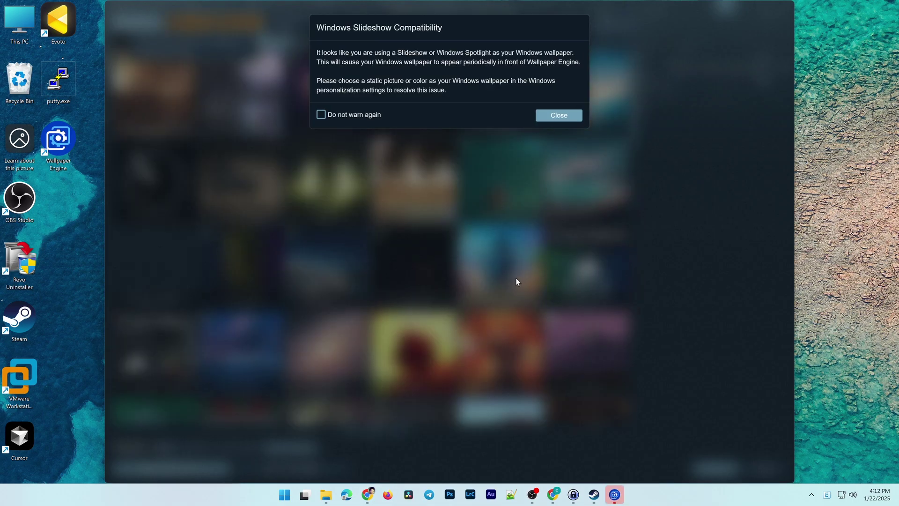
Tick 'Do not warn again' and close the Windows Slideshow Compatibility warning.
left_click(361, 116)
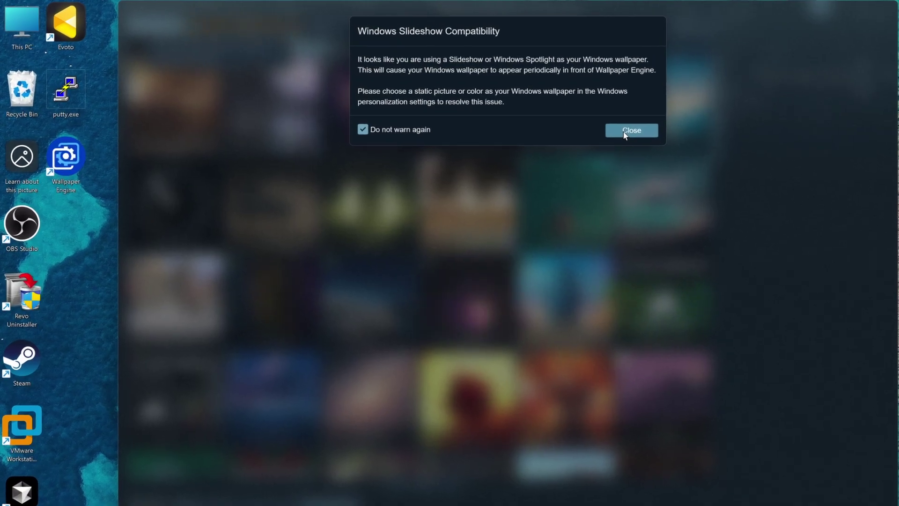
left_click(559, 116)
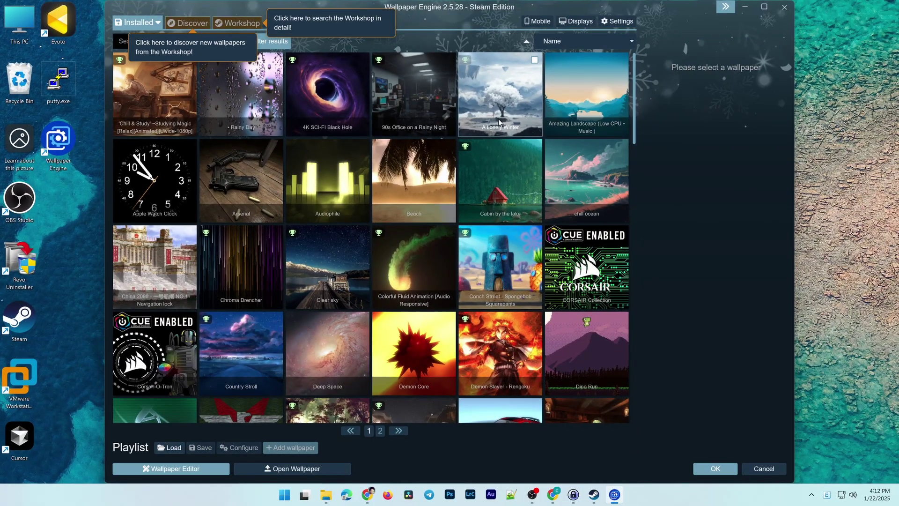
Apply Colorful Fluid Animation as the wallpaper and turn off Show desktop icons.
double_click(417, 262)
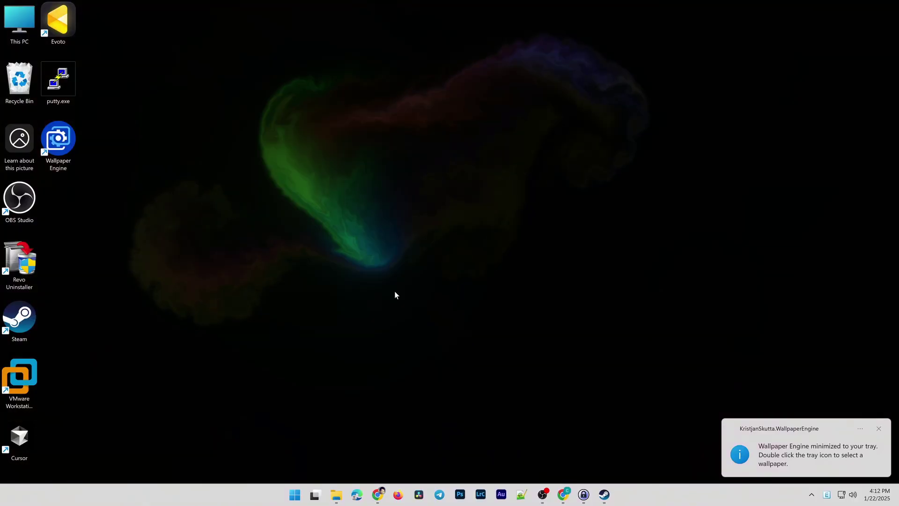
left_click(878, 428)
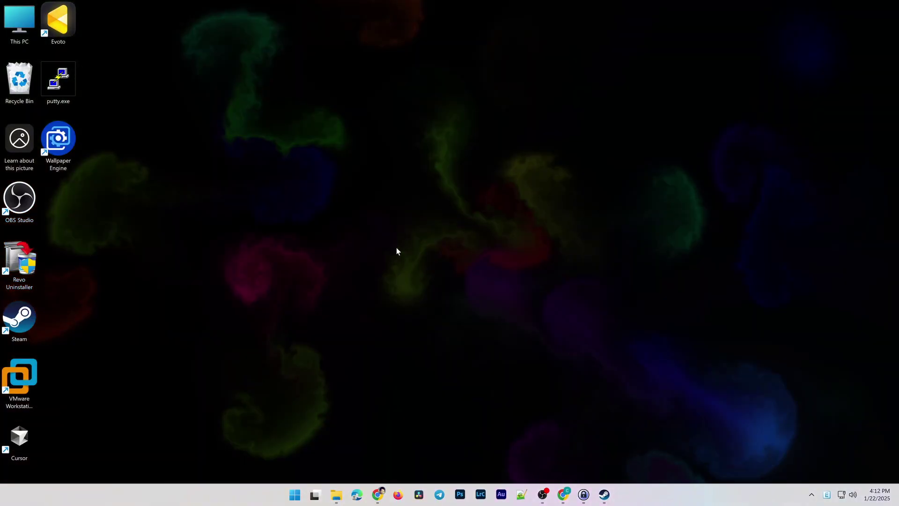
right_click(396, 248)
mouse_move(470, 259)
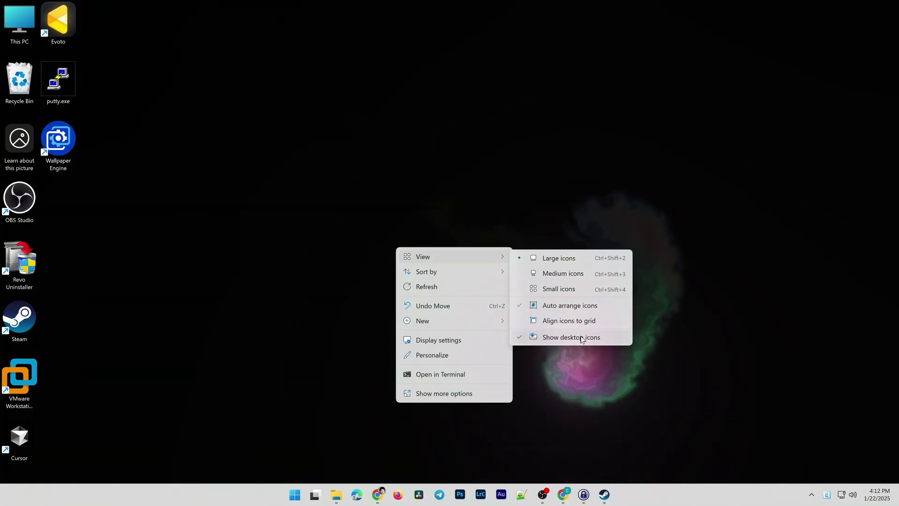
left_click(581, 337)
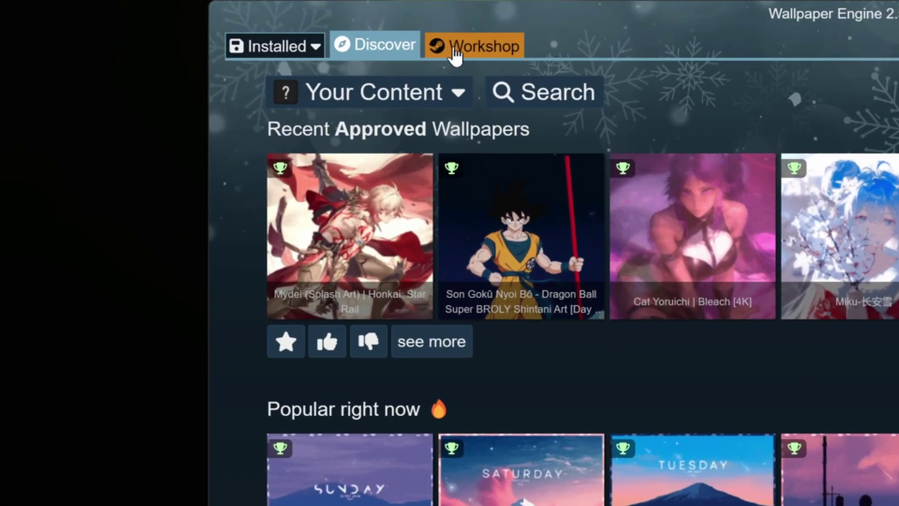
Subscribe to the Pokémon House wallpaper on the Workshop and apply it to the desktop.
left_click(453, 47)
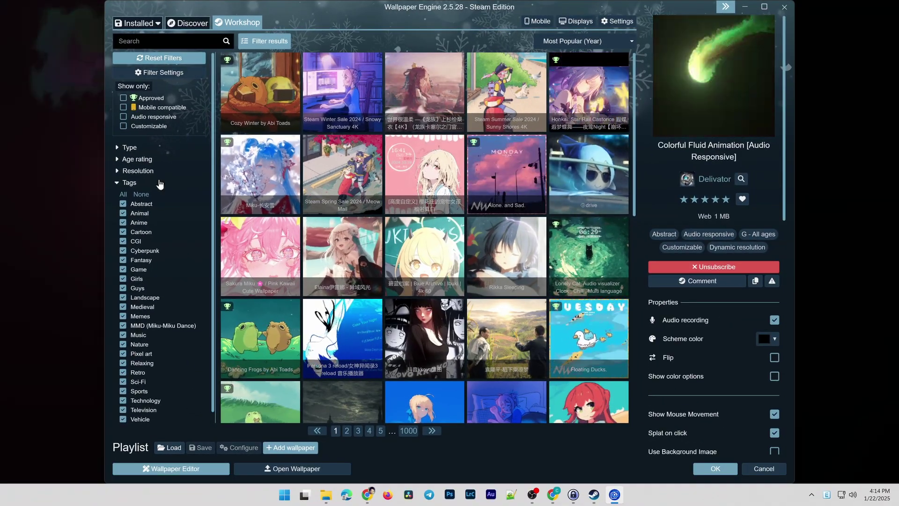
left_click(117, 147)
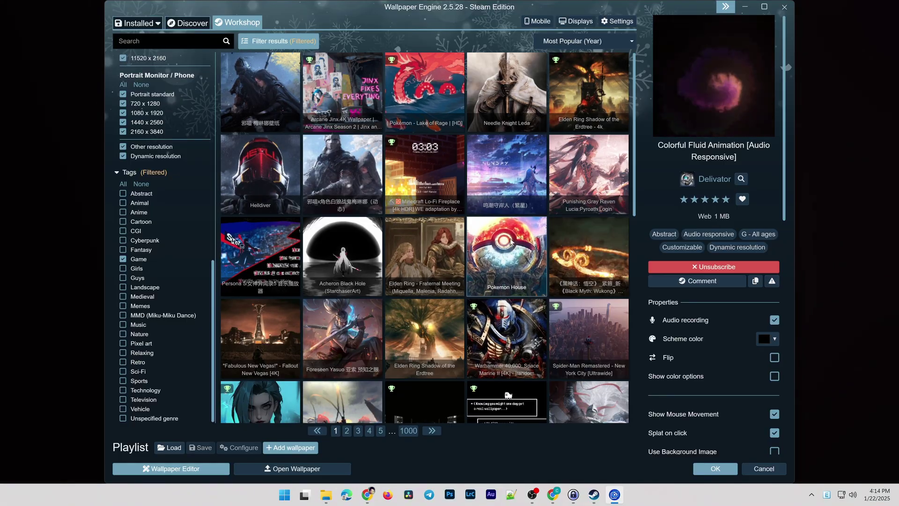
right_click(494, 237)
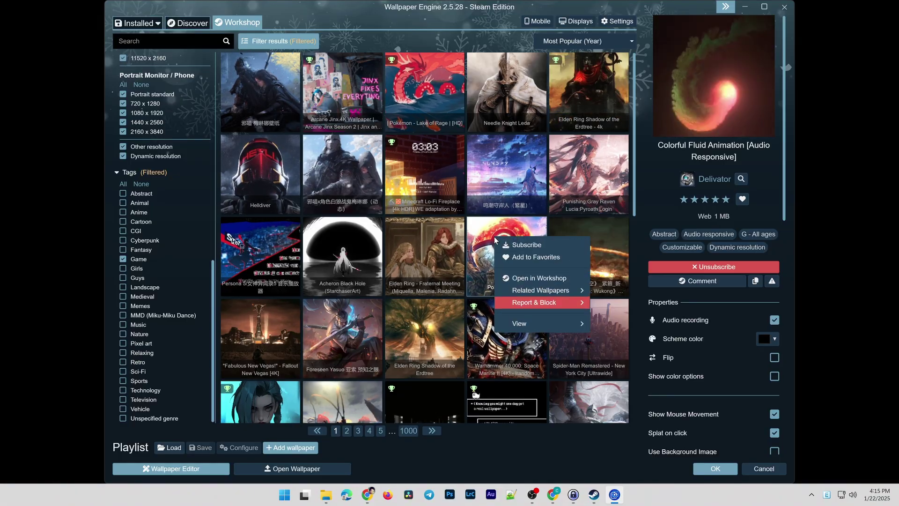
left_click(516, 246)
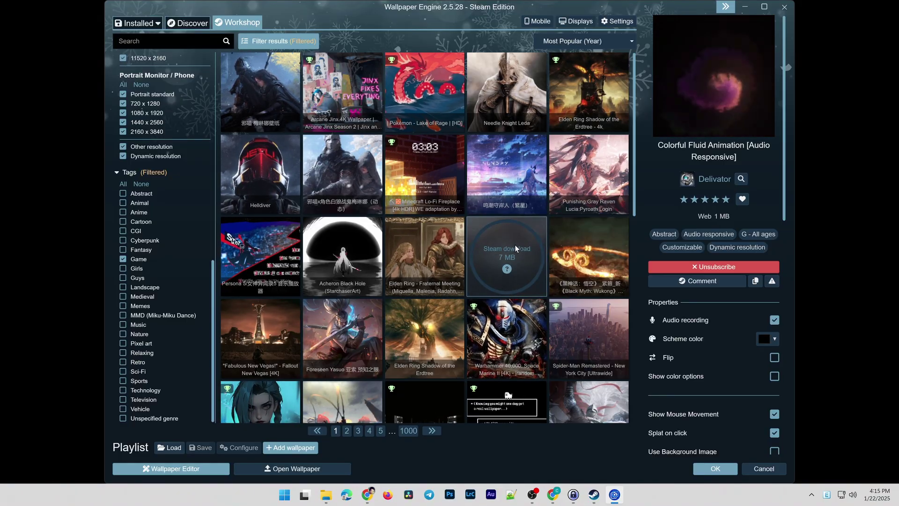
double_click(500, 245)
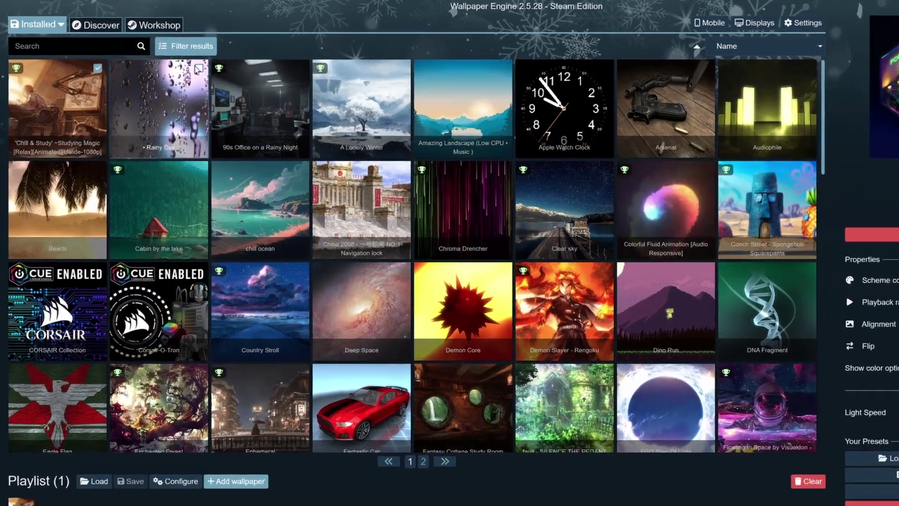
Tick Rainy Day, 90s Office on a Rainy Night, A Lonely Winter and Amazing Landscape for the playlist.
left_click(198, 68)
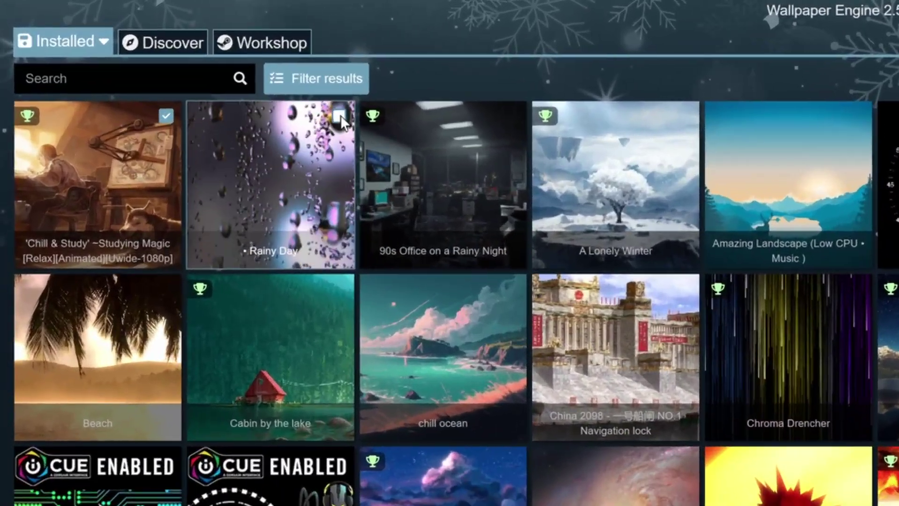
left_click(300, 68)
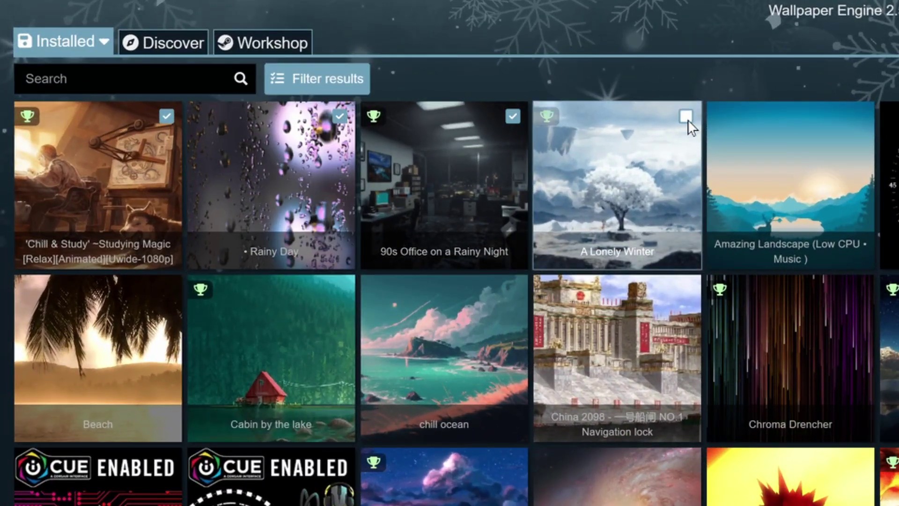
left_click(685, 116)
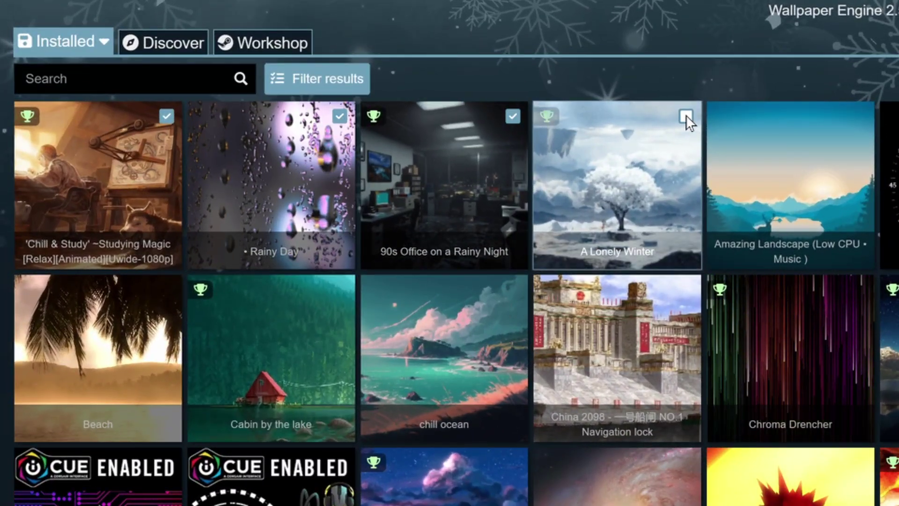
left_click(858, 116)
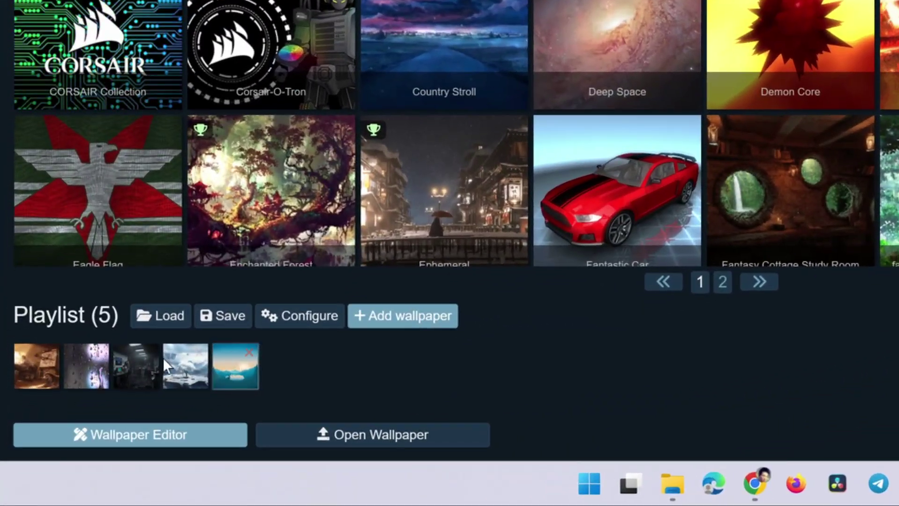
Set the playlist to change every 0 hours 1 minute in random order.
left_click(304, 319)
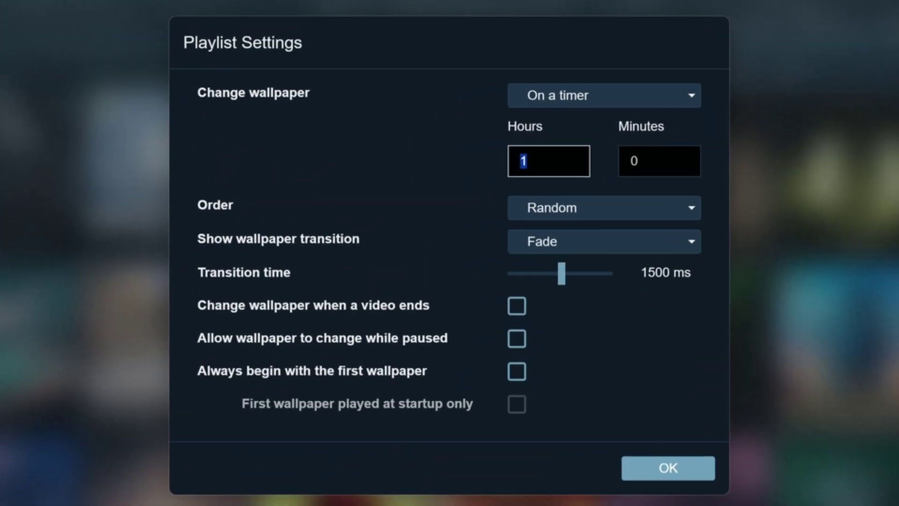
key("BackSpace")
type("0")
key("Tab")
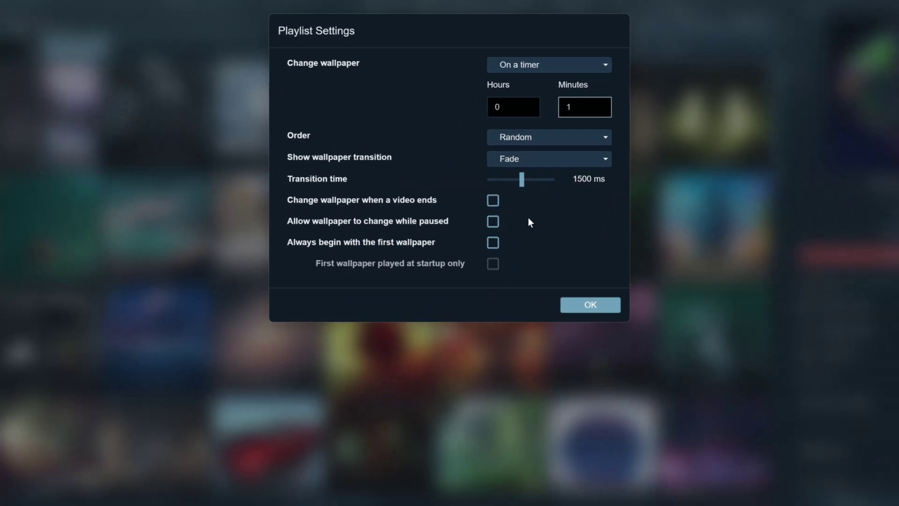
left_click(590, 305)
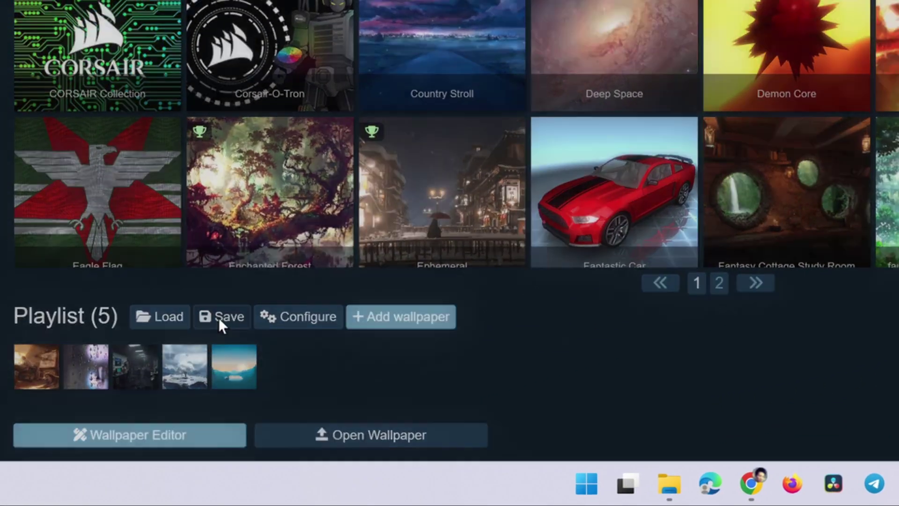
Save the current playlist as 'Playlist 1', then load Playlist 1 back.
left_click(218, 317)
type("Play")
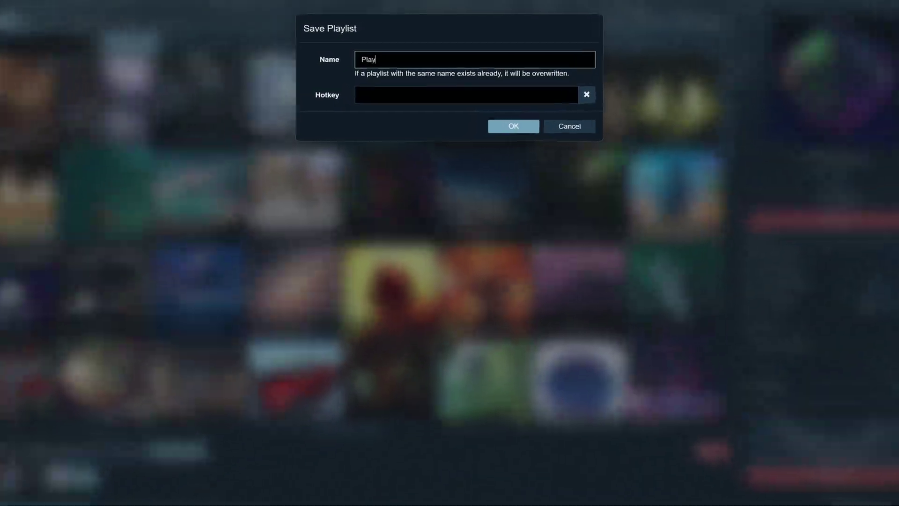
type("list 1")
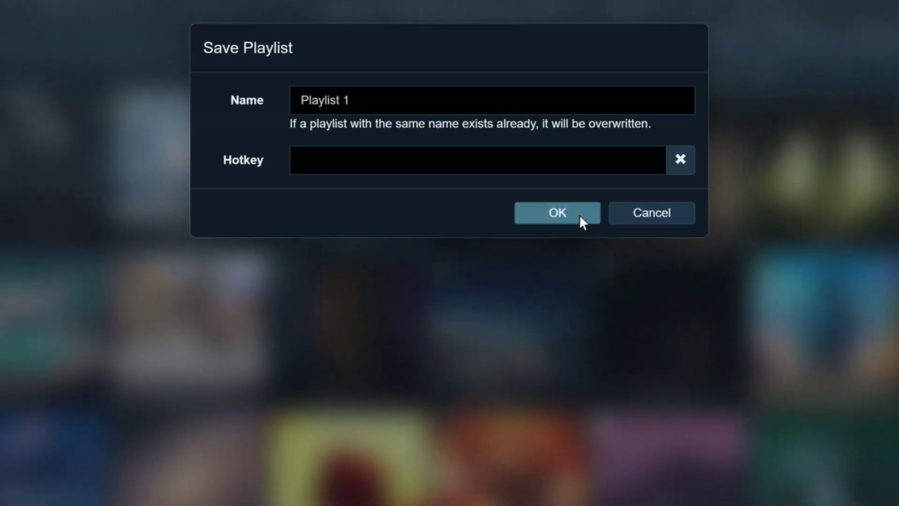
left_click(592, 234)
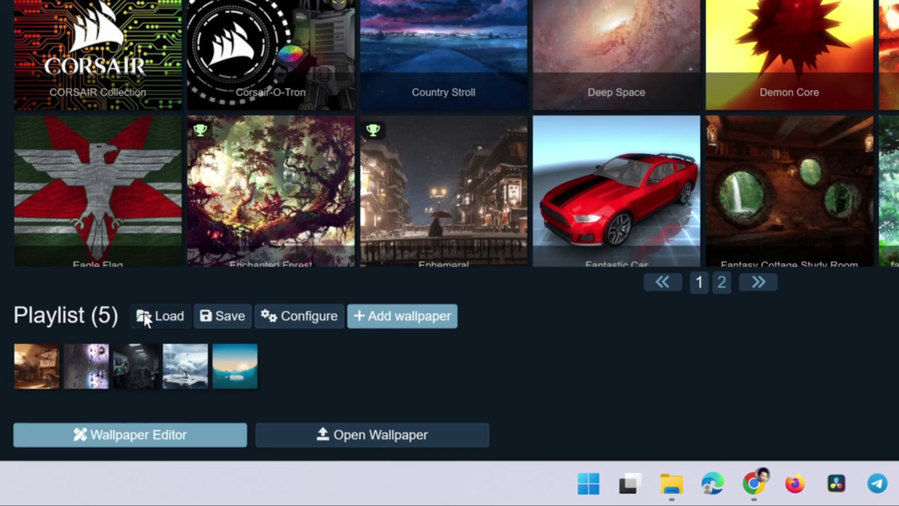
left_click(144, 313)
left_click(352, 53)
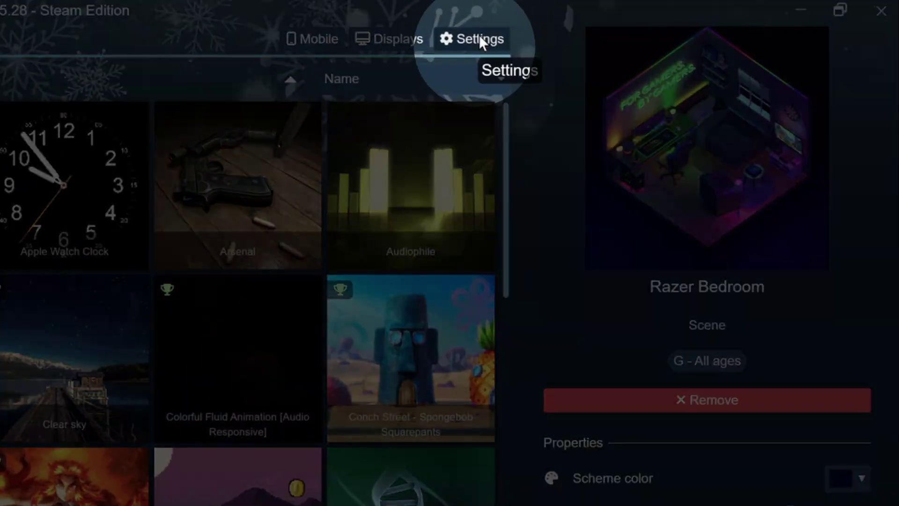
In Performance settings, set 'Other application focused' and 'Other application playing audio' to Pause.
left_click(479, 38)
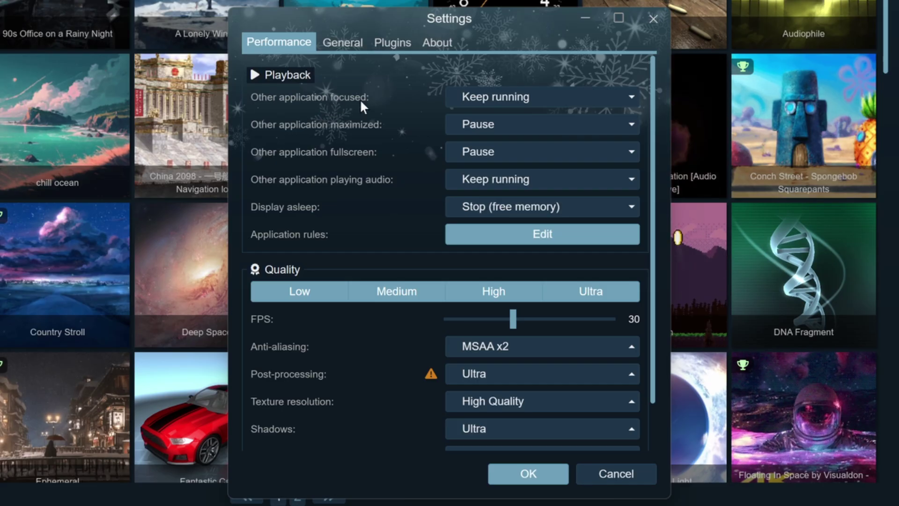
left_click(512, 94)
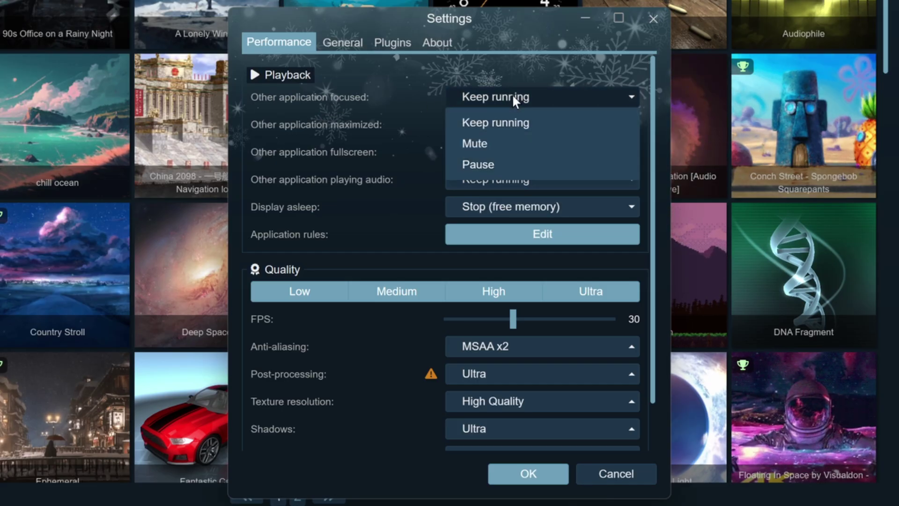
left_click(516, 161)
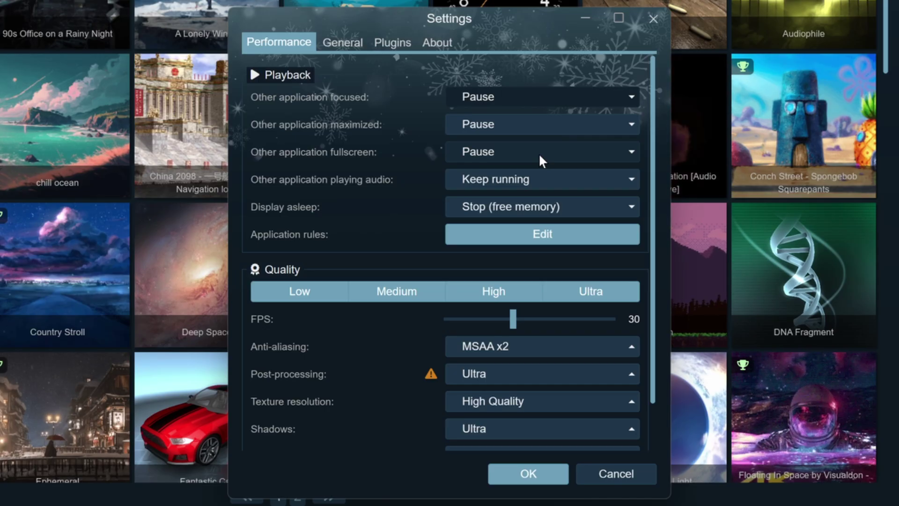
left_click(543, 179)
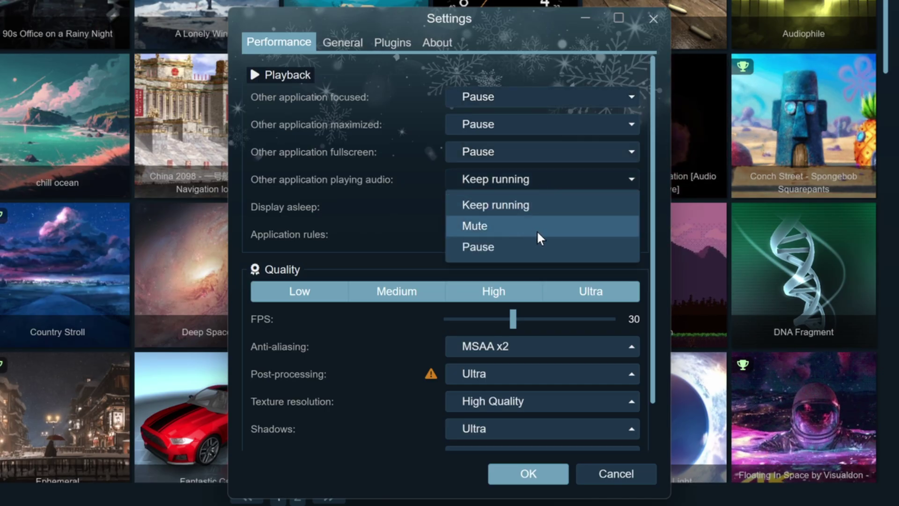
left_click(539, 246)
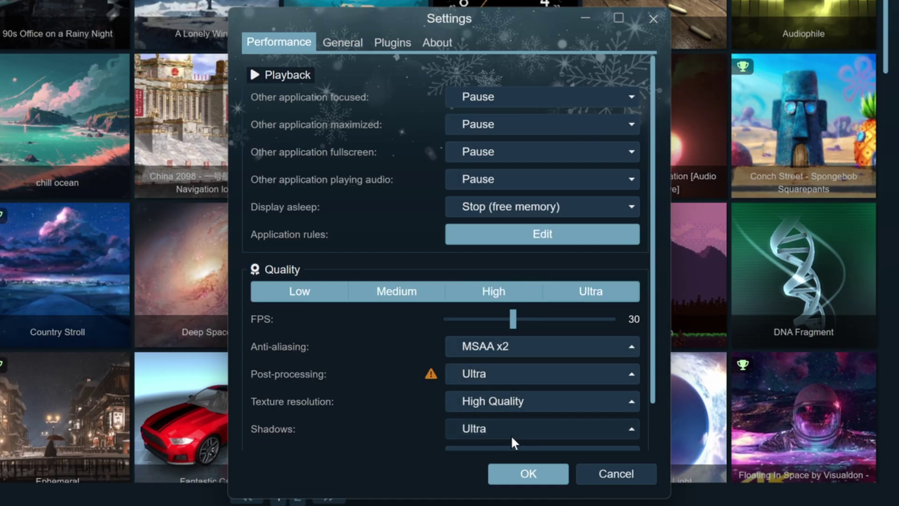
scroll(653, 370, "down", 2)
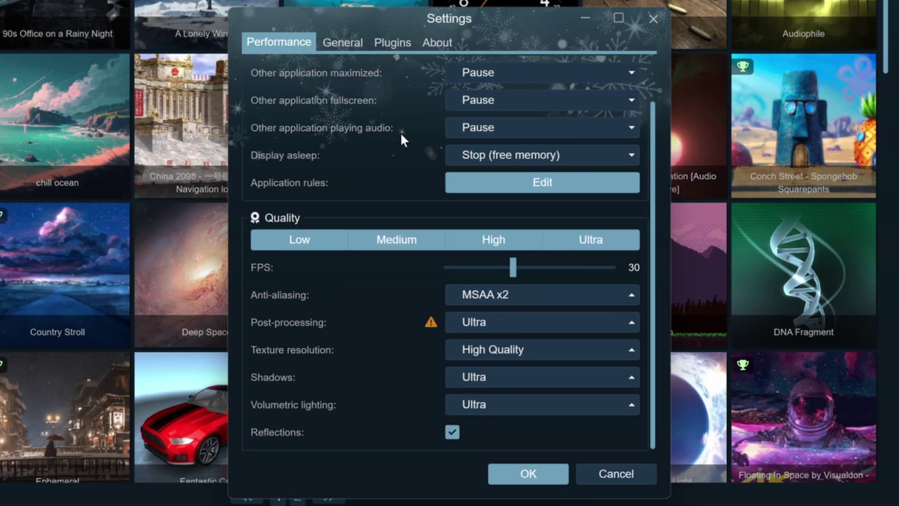
Go to the General settings and bring up the Hotkeys dialog with playback shortcuts.
left_click(350, 42)
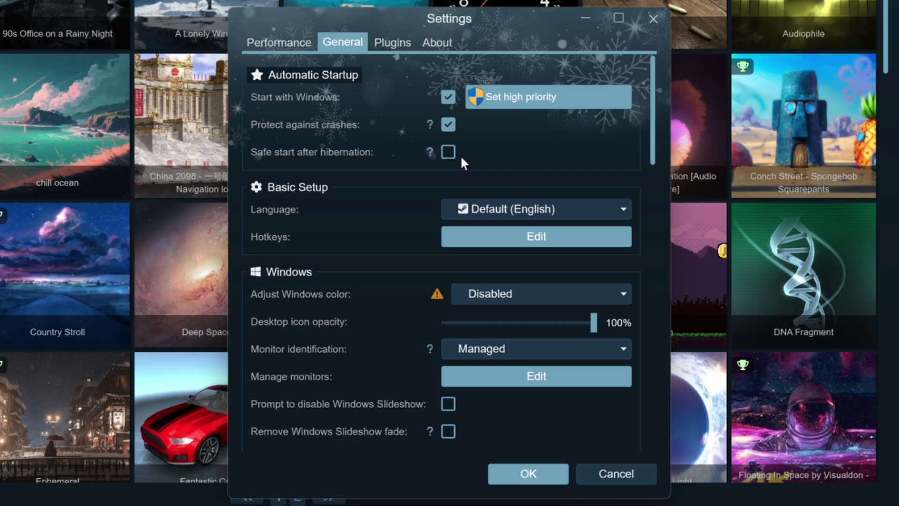
left_click(464, 235)
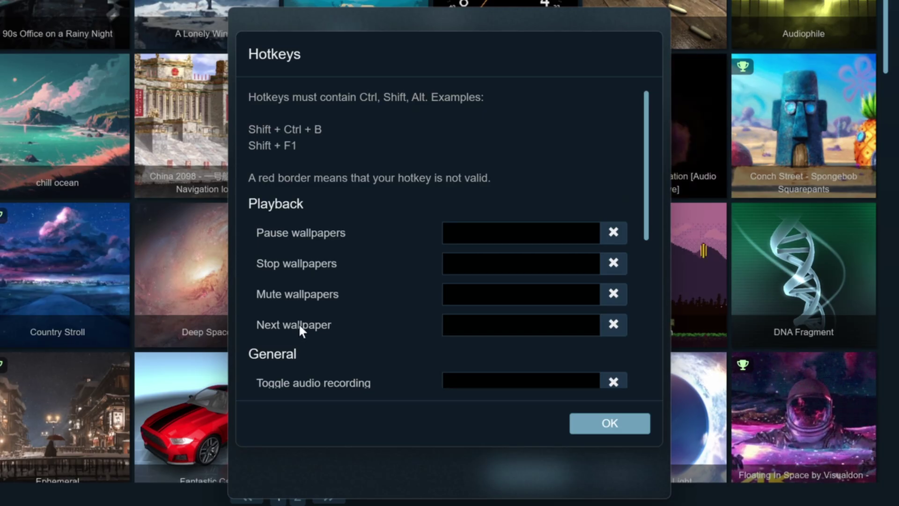
Bind Alt+Right to the Next wallpaper hotkey and confirm the hotkey assignments.
left_click(520, 325)
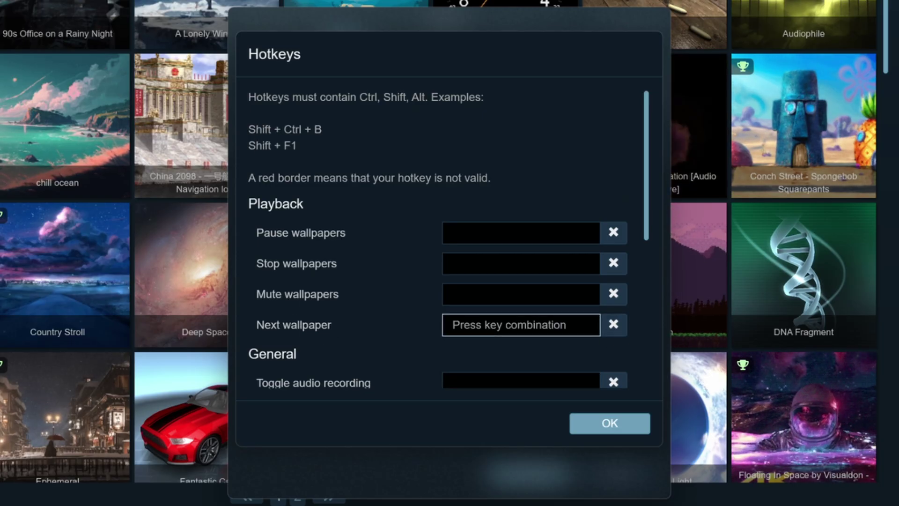
key("alt+Right")
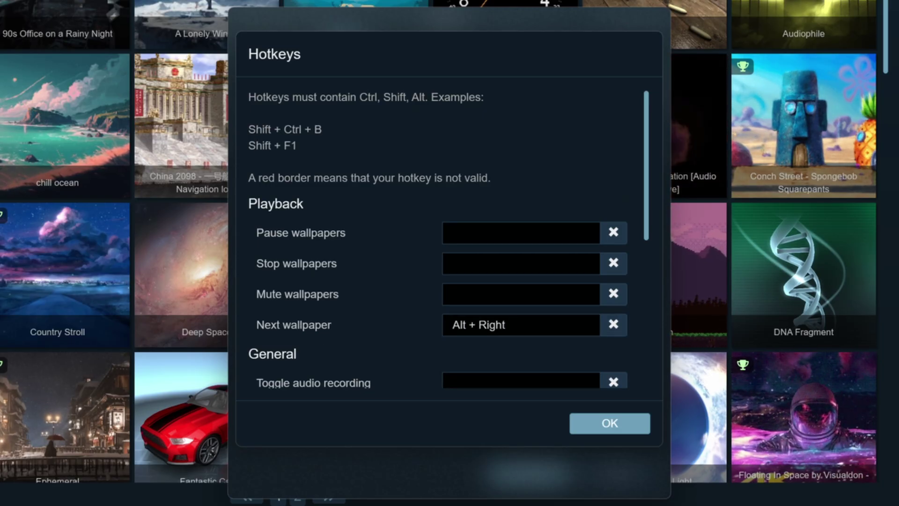
scroll(627, 424, "down", 5)
left_click(627, 425)
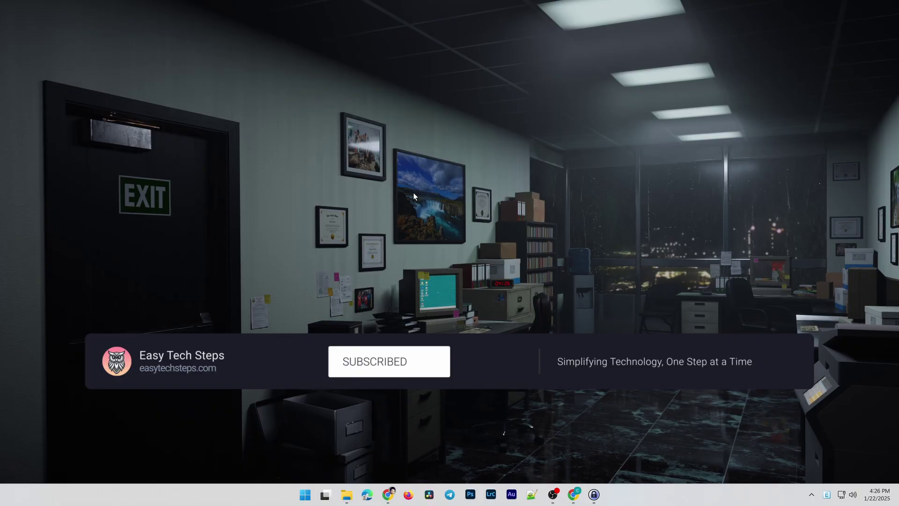
Restore the OBS Studio window from the taskbar over the rainy office wallpaper.
left_click(556, 496)
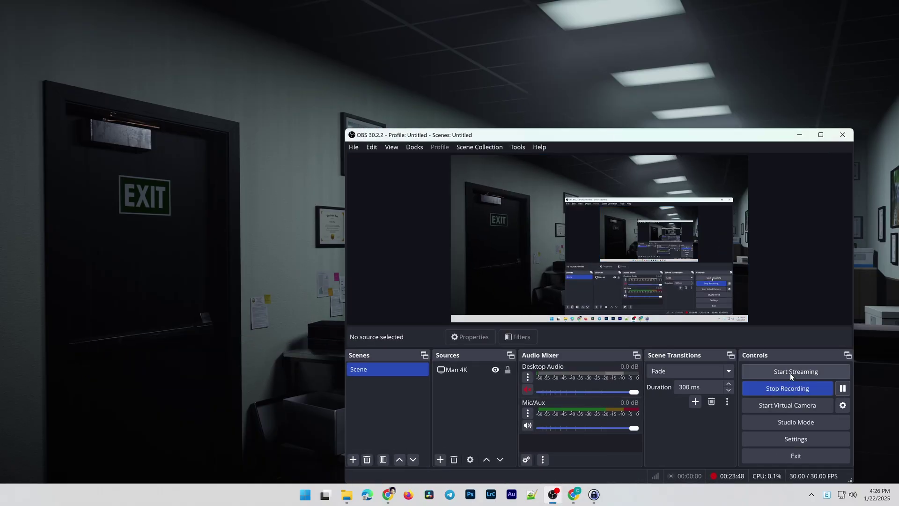